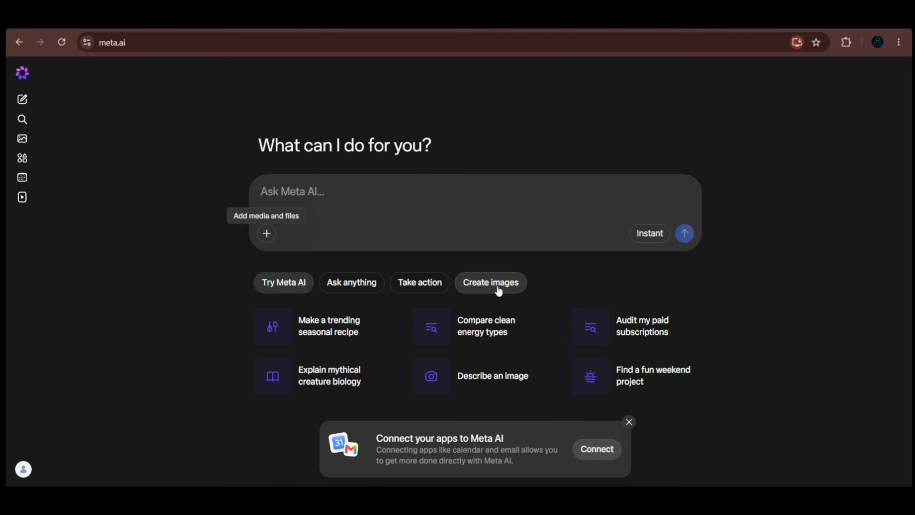
Generate a cinematic 16:9 image of a young Asian woman holding a transparent umbrella in the rain at night, wearing a black oversized jacket.
left_click(498, 288)
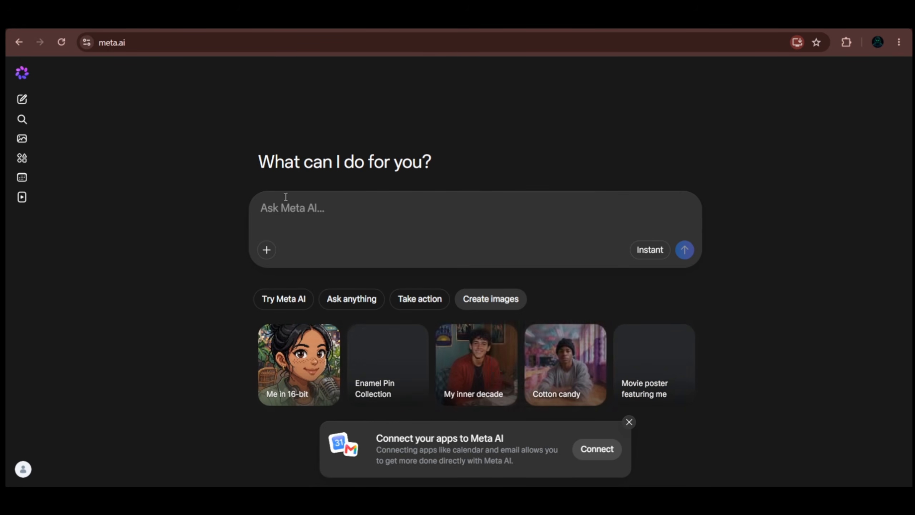
left_click(284, 196)
type("A beautiful young Asian woman standing calmly in the rain at night, holding a transparent umbrella above her head. She has long dark hair slightly wet from the rain, a cool confident expression, and wears a stylish black oversized jacket with a modern streetwear look. Cinematic urban environment, wet reflective pavement, soft neon city lights in the background, subtle colorful bokeh, realistic raindrops falling around her, dramatic but natural lighting, shallow depth of field, photorealistic skin and facial details, cinematic photography, realistic proportions, highly detailed, atmospheric, premium editorial photography, 16:9 composition.")
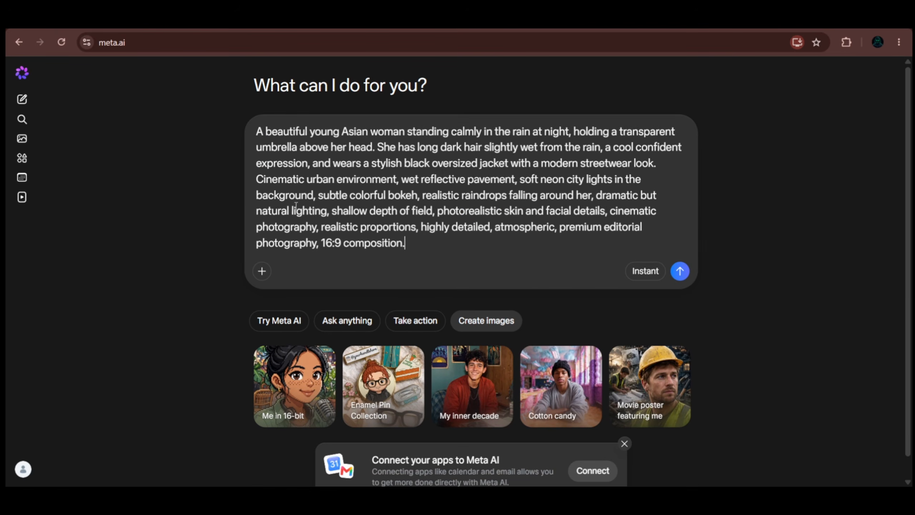
left_click(679, 271)
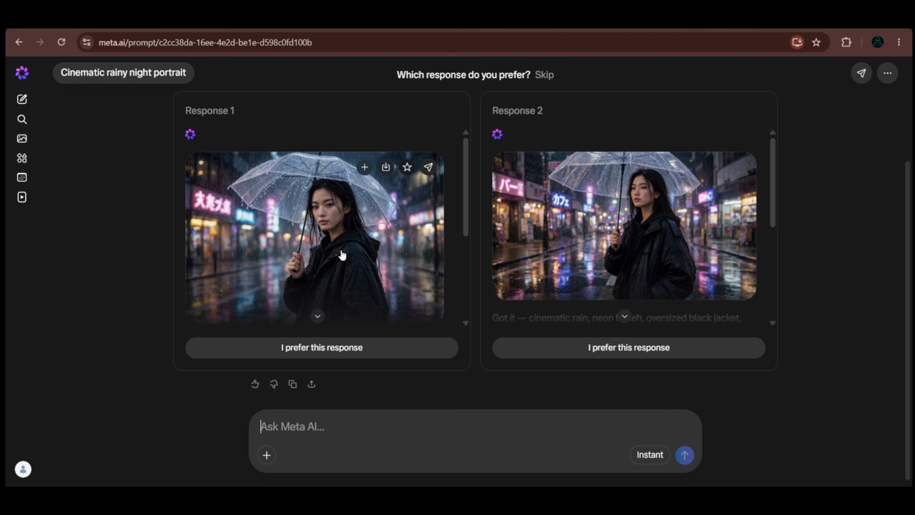
Generate a photorealistic image of a young Asian woman holding steaming coffee on a moving city bus at night beside a fogged window.
type("A photorealistic young Asian woman sitting inside a moving city bus at night, holding a steaming cup of coffee while watching the rain through a fogged window. Her reflection overlaps naturally with the blurred neon lights outside, raindrops slide down the glass, the coffee steam curls upward, and passing headlights create realistic streaks across the window. Natural skin texture, realistic hands, cinematic low-light photography, shallow depth of field, physically accurate reflections.")
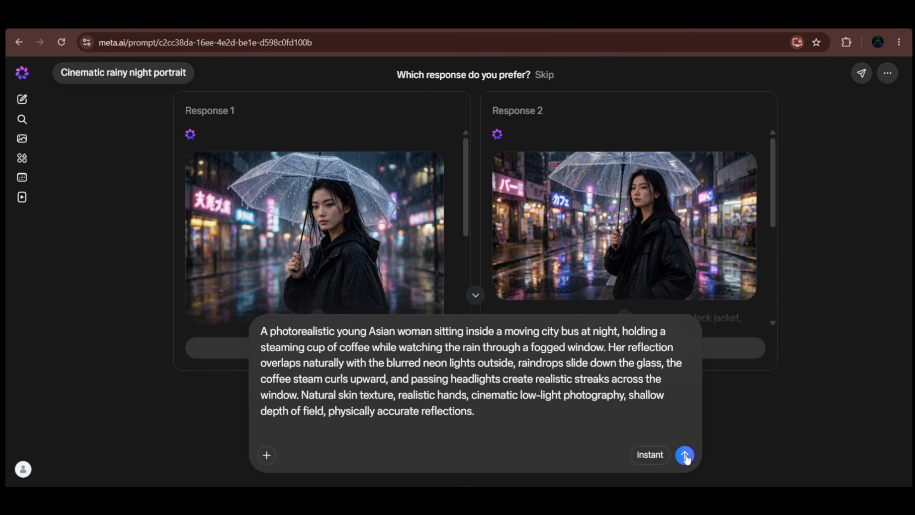
left_click(684, 455)
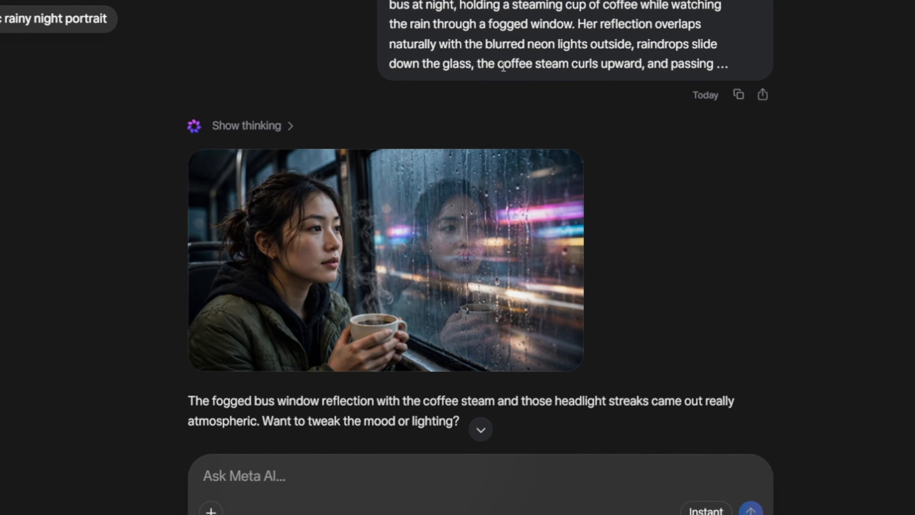
mouse_move(399, 267)
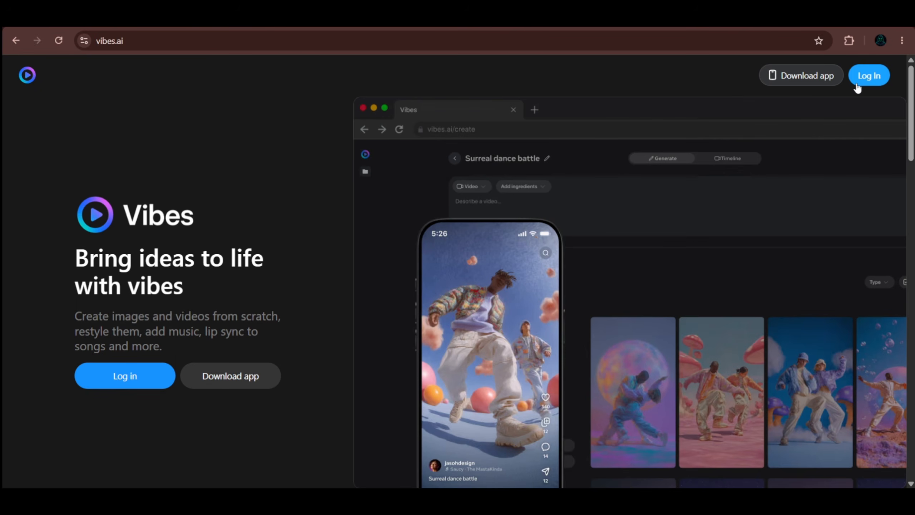
Log in to Vibes and create a new project.
left_click(867, 76)
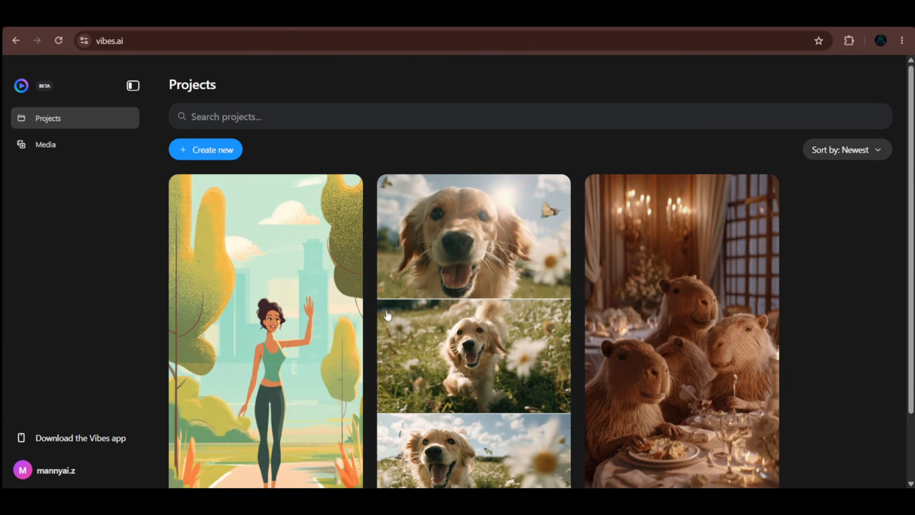
left_click(199, 149)
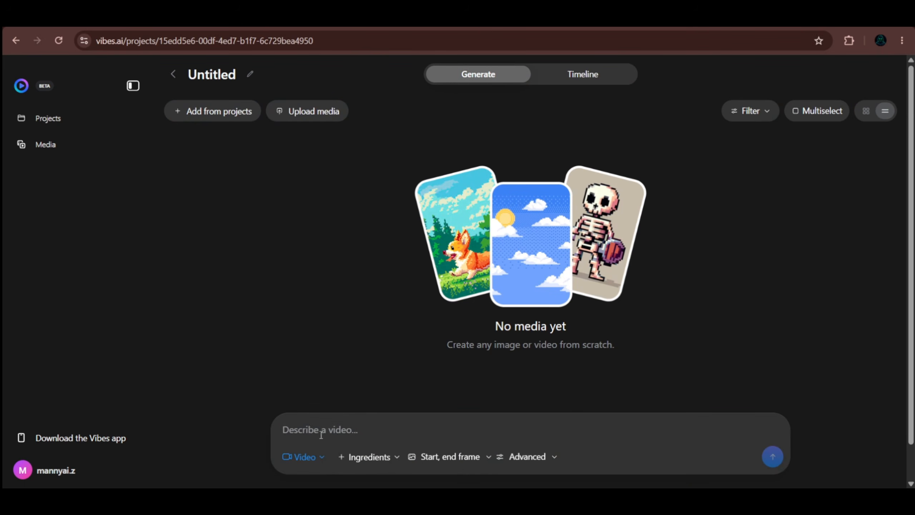
Examine the generation types and ingredient options, browsing the characters offered from other projects and the library.
left_click(310, 464)
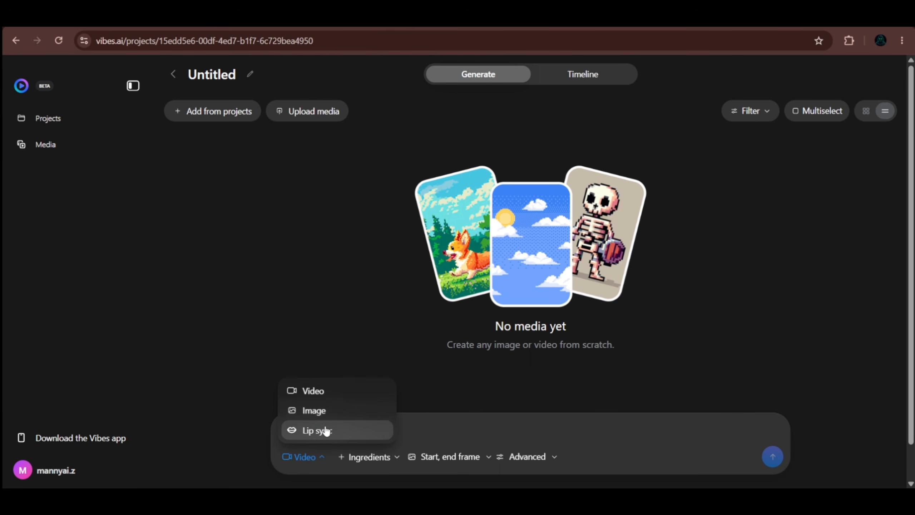
left_click(408, 422)
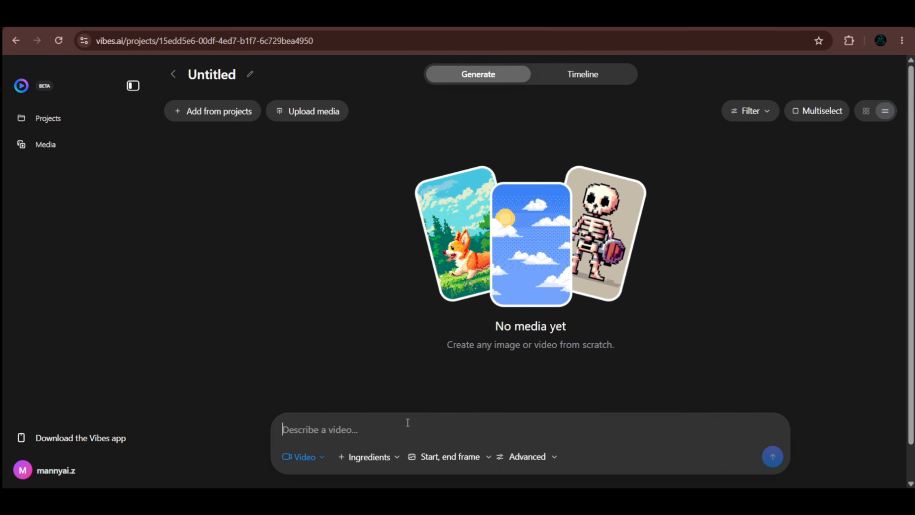
left_click(373, 460)
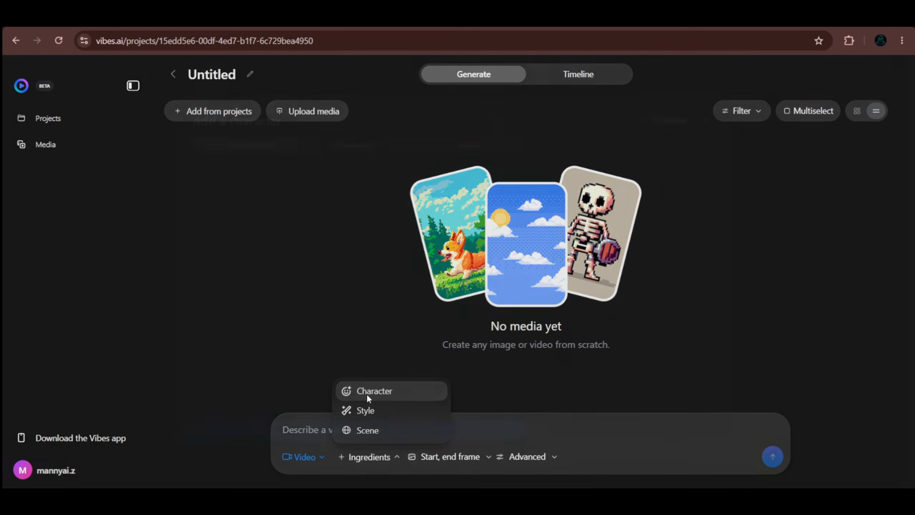
left_click(366, 394)
left_click(357, 139)
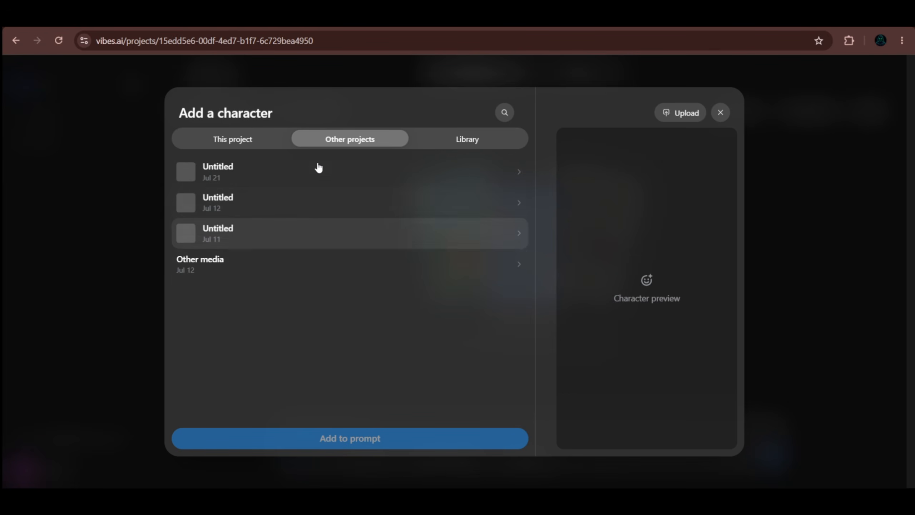
left_click(470, 141)
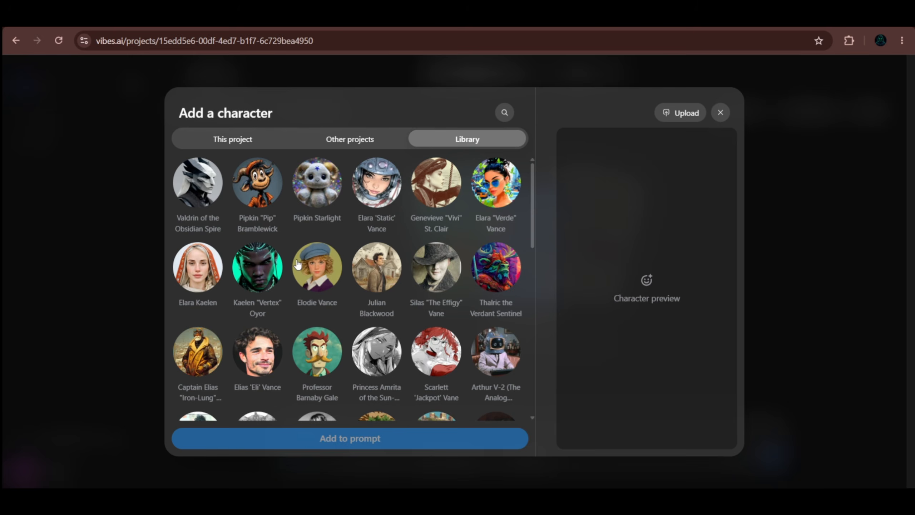
scroll(296, 257, "down", 4)
scroll(297, 264, "down", 2)
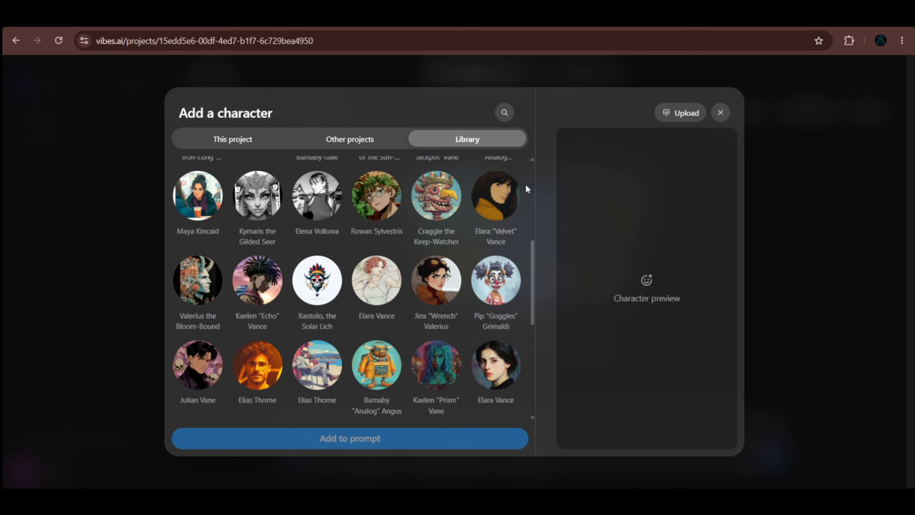
left_click(720, 114)
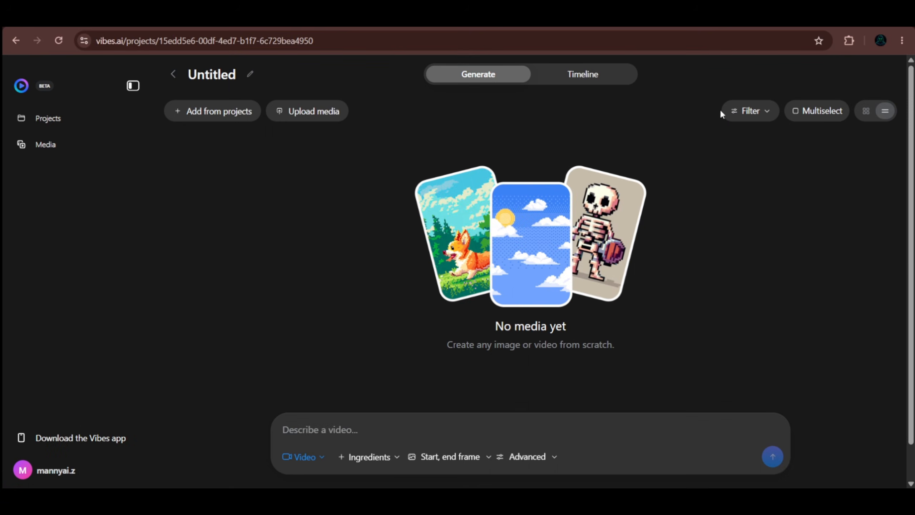
left_click(391, 457)
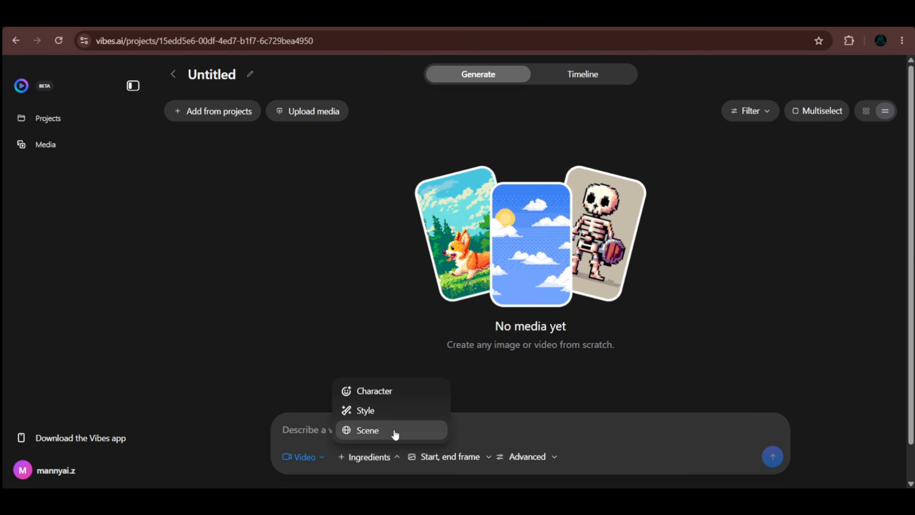
left_click(300, 435)
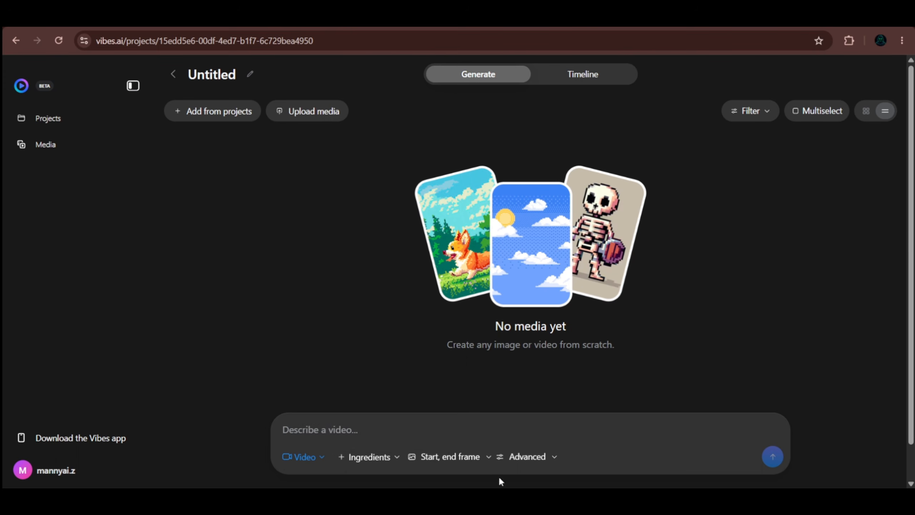
Set the video resolution to 720p in the advanced settings.
left_click(534, 457)
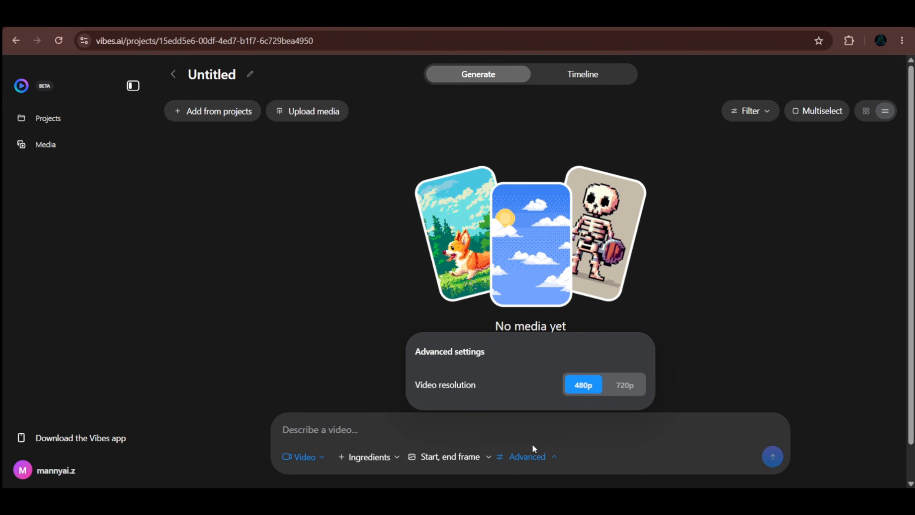
left_click(626, 386)
left_click(429, 430)
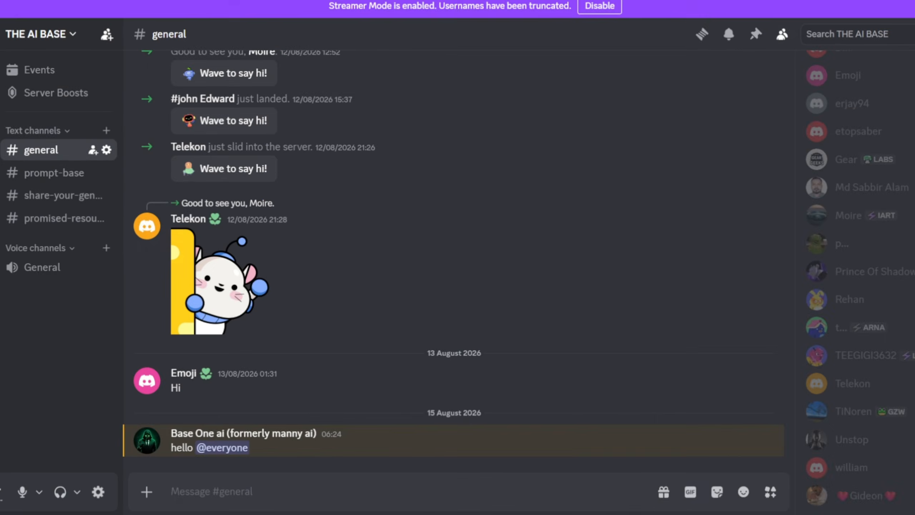
Switch to Discord and look through the video generation prompts in message.txt in the prompt-base channel.
scroll(444, 332, "up", 3)
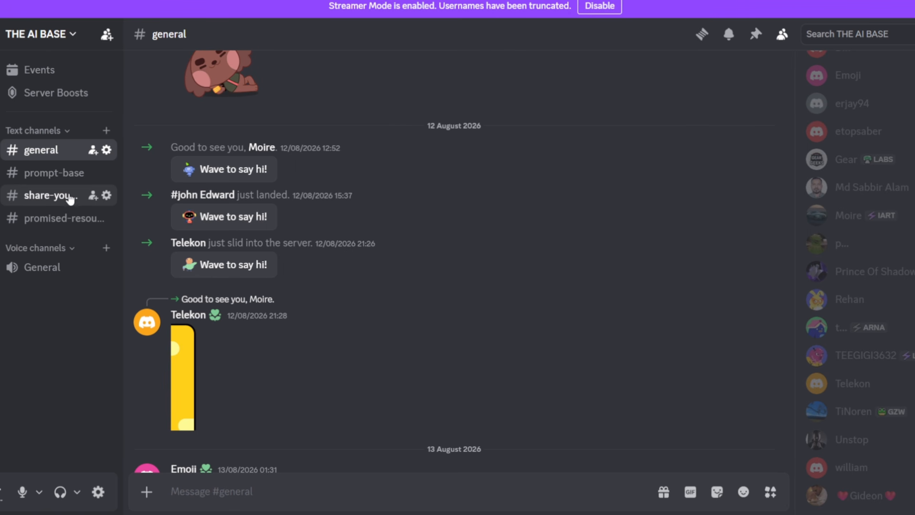
left_click(61, 174)
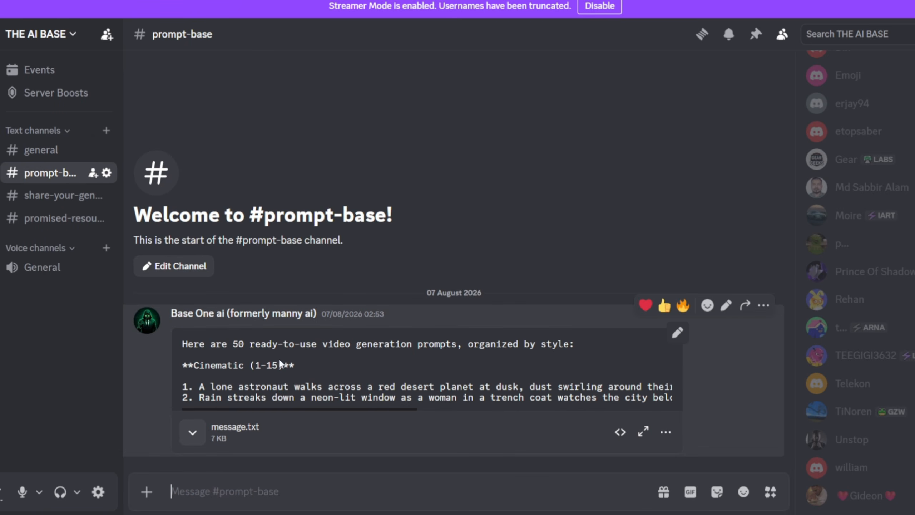
left_click(194, 428)
scroll(270, 376, "down", 2)
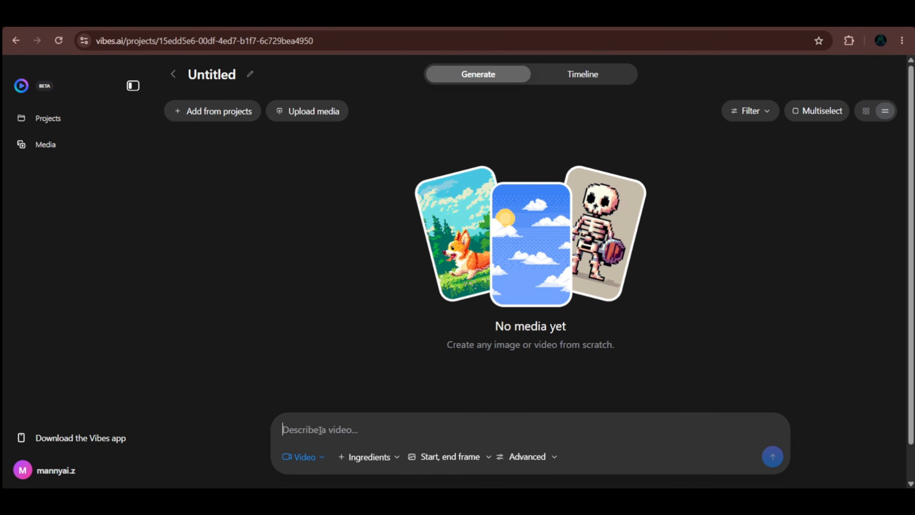
Enter the Vibes video prompt about a soldier sprinting through a collapsing building in a low-angle tracking shot, removing the list number 17.
type("17. A soldier sprints through a collapsing building as debris falls around him, dust and smoke filling the air, dynamic low-angle tracking shot.")
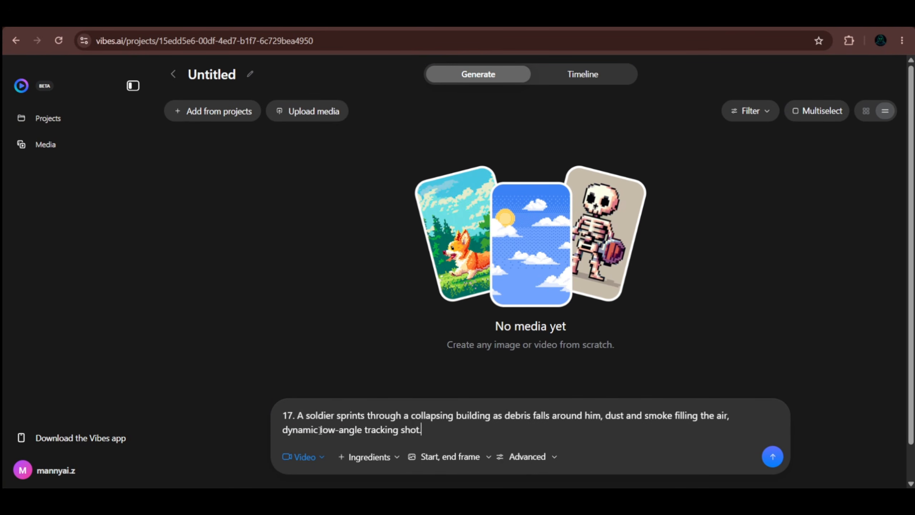
left_click(296, 416)
key("BackSpace")
key("BackSpace")
key("BackSpace")
key("BackSpace")
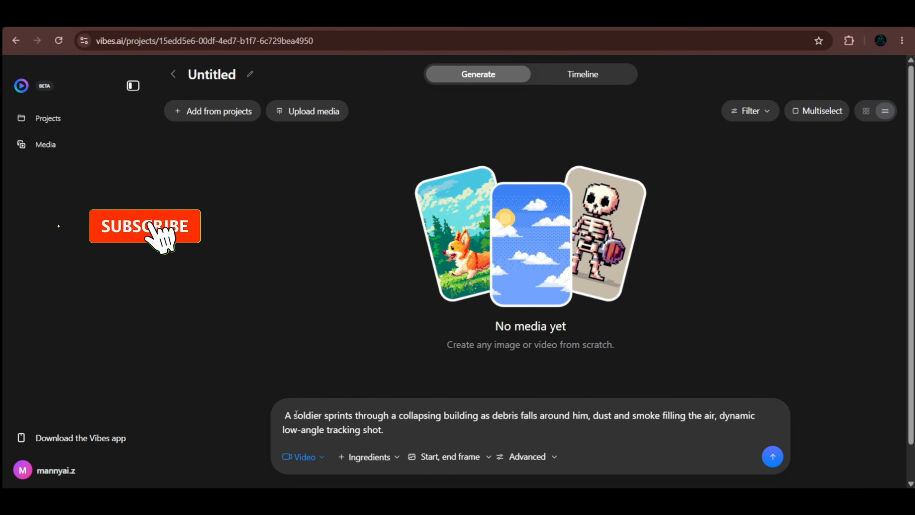
Generate the soldier video at 720p and collapse the sidebar.
left_click(525, 457)
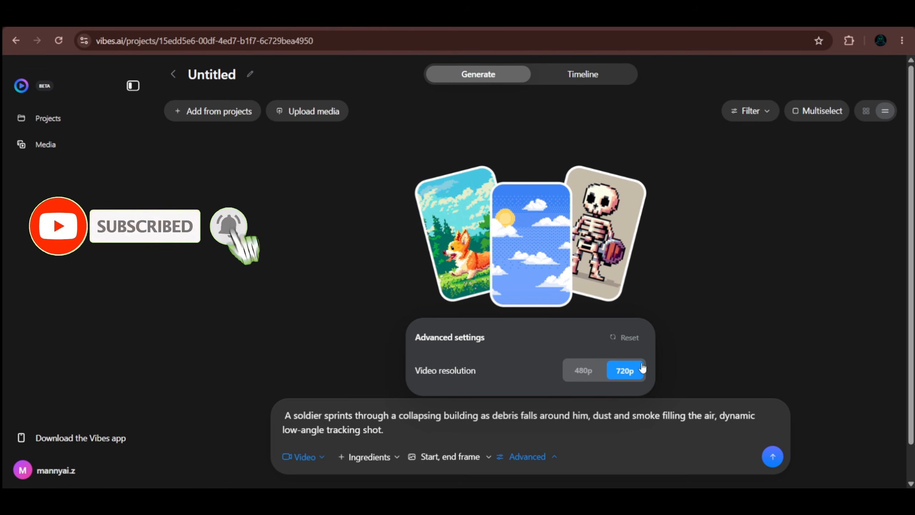
left_click(522, 456)
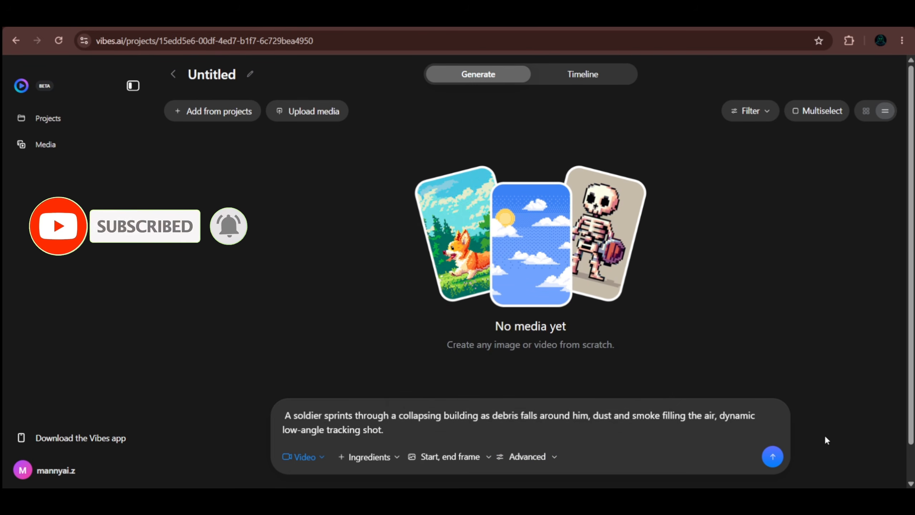
left_click(771, 457)
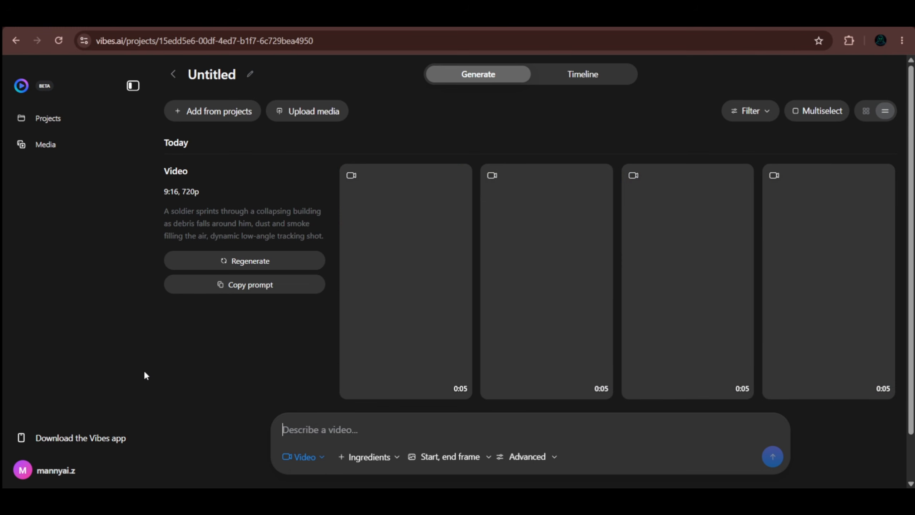
left_click(130, 87)
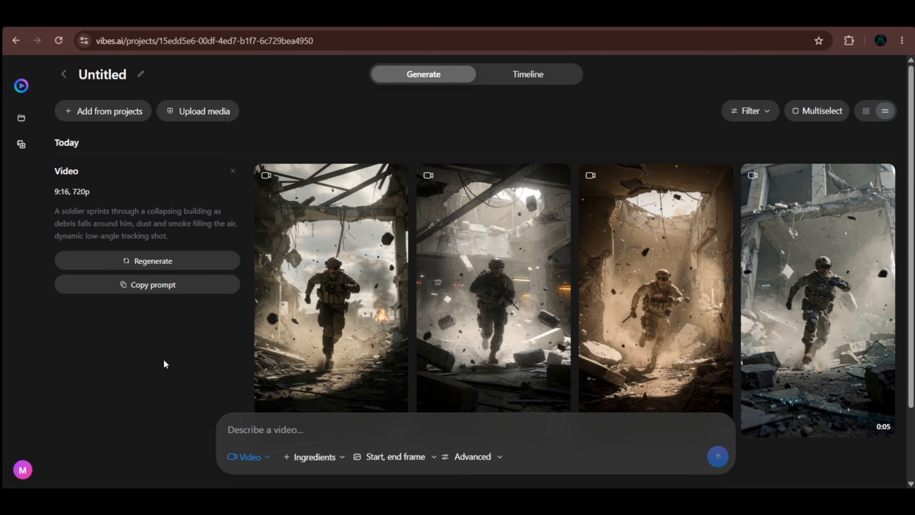
Review the first three generated soldier videos in the video editor and return to the project.
left_click(367, 294)
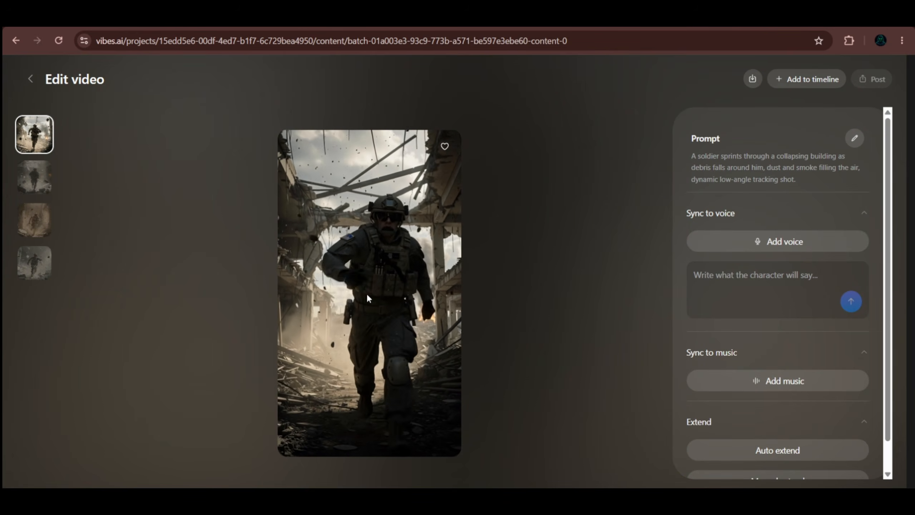
mouse_move(331, 365)
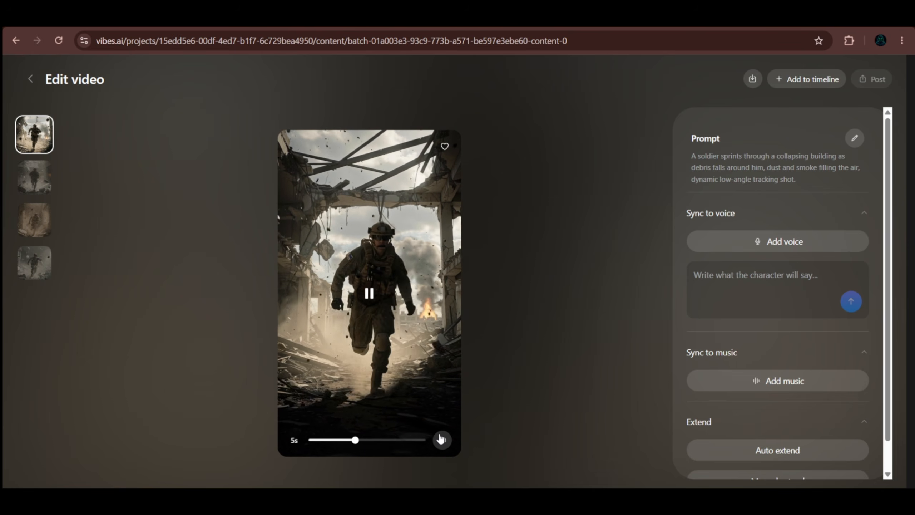
mouse_move(440, 438)
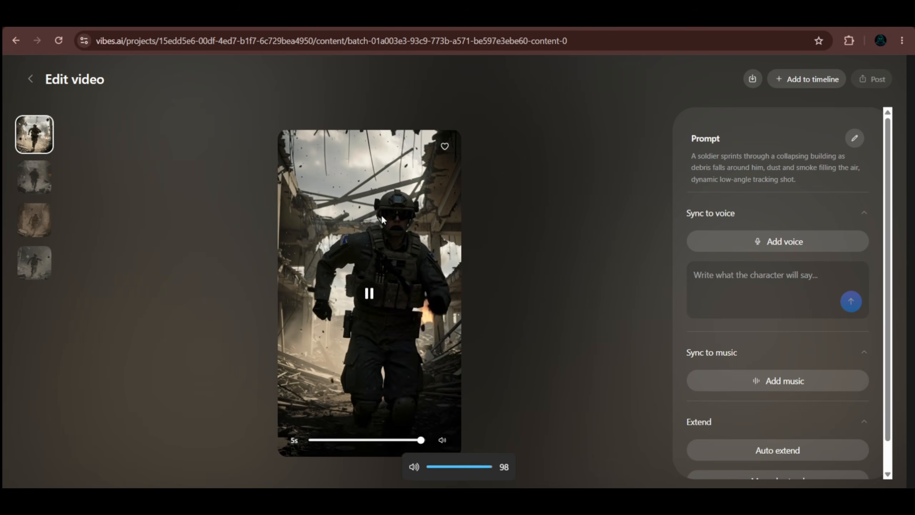
left_click(32, 187)
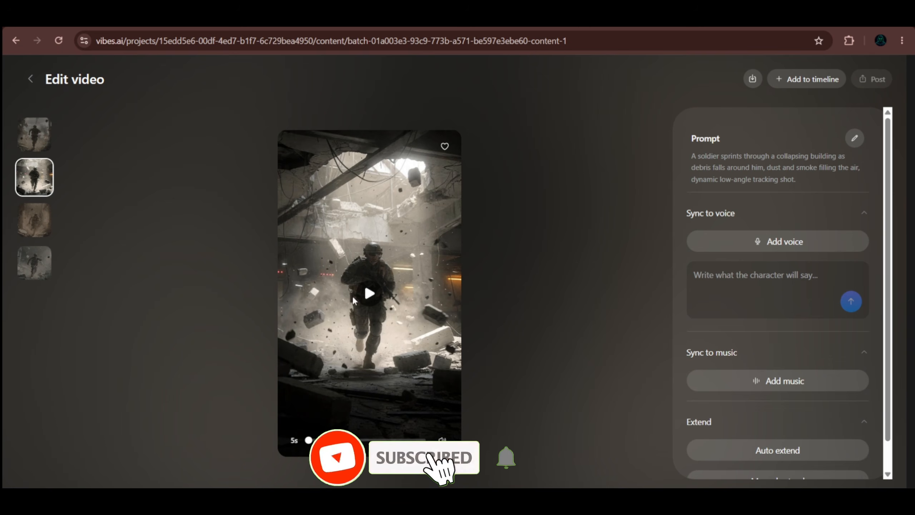
left_click(369, 294)
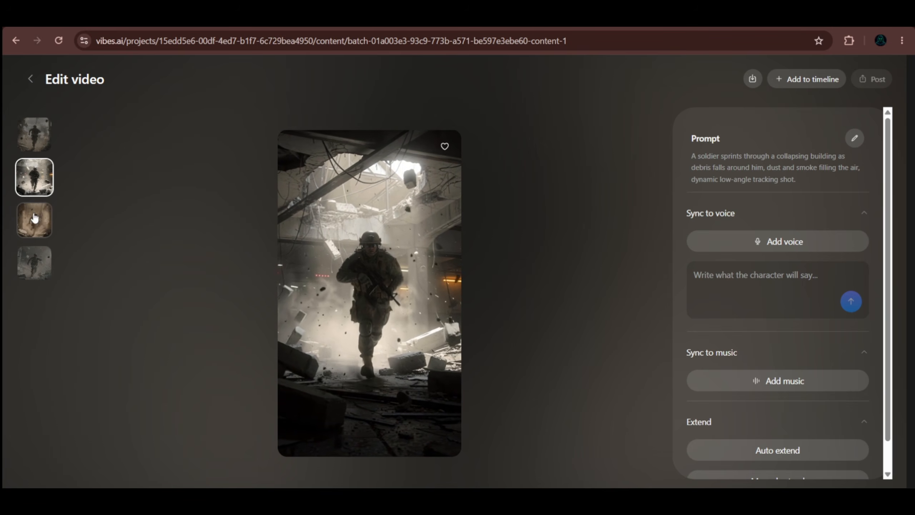
left_click(34, 218)
left_click(31, 78)
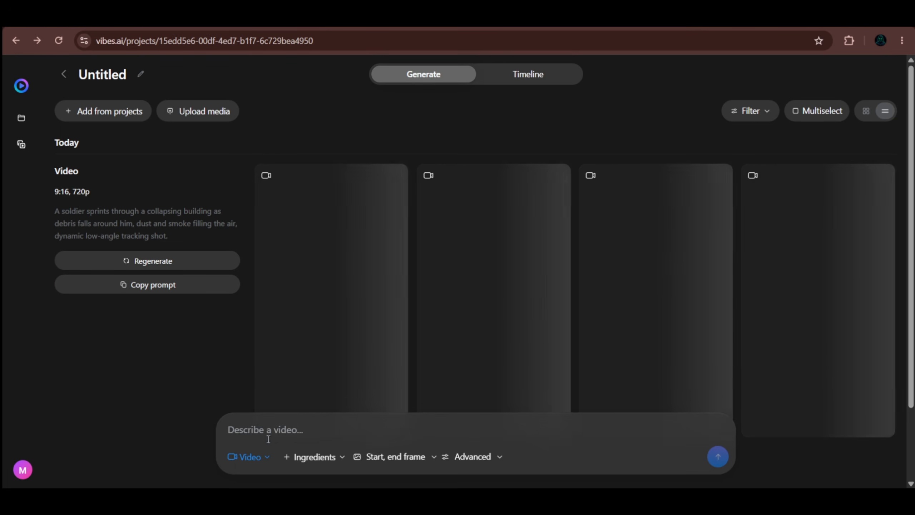
Examine the Vibes prompt options for generation mode, start and end frames, and the character, style and scene ingredients.
left_click(256, 457)
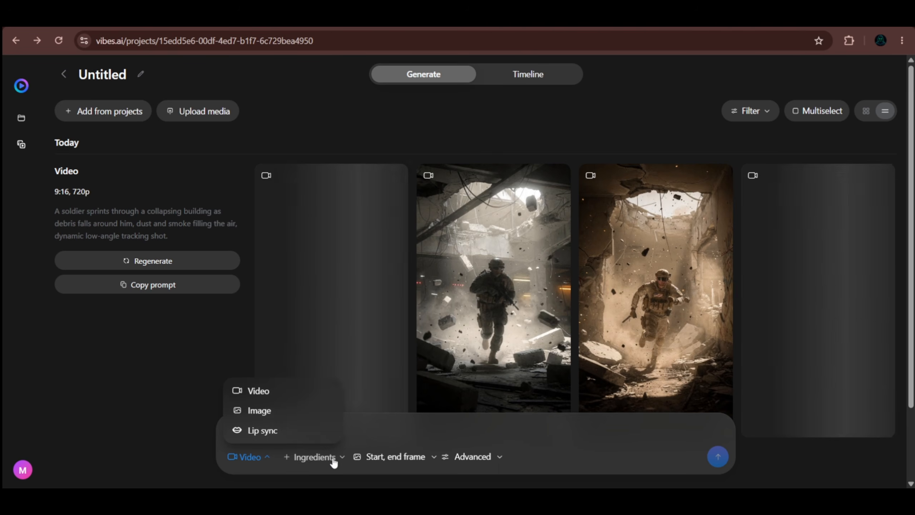
left_click(381, 458)
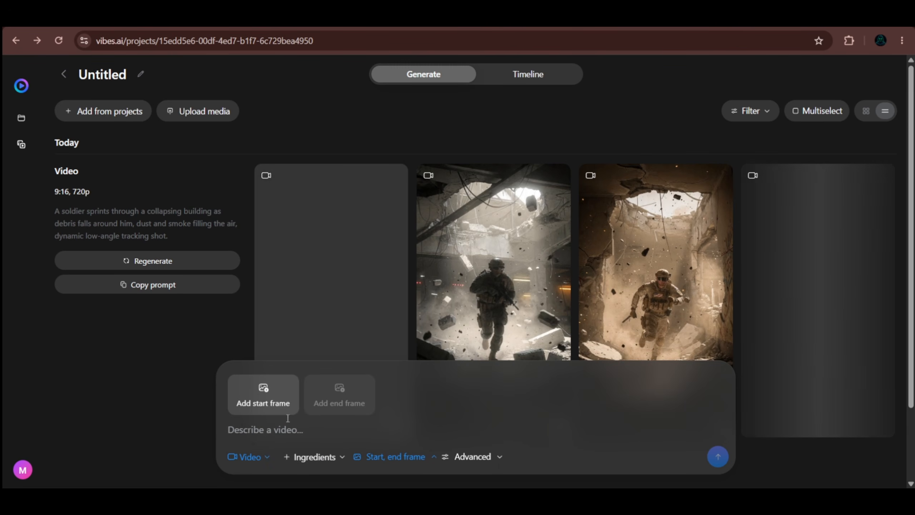
left_click(321, 461)
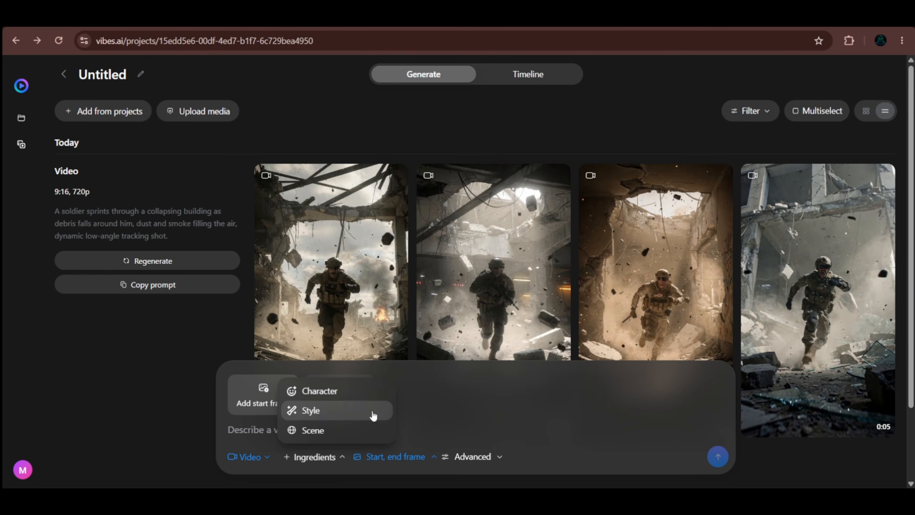
left_click(464, 425)
left_click(315, 458)
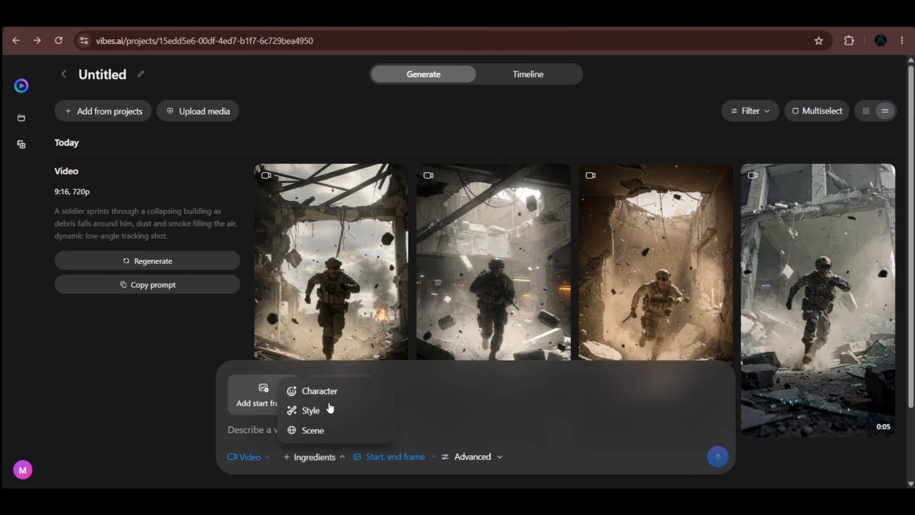
left_click(442, 428)
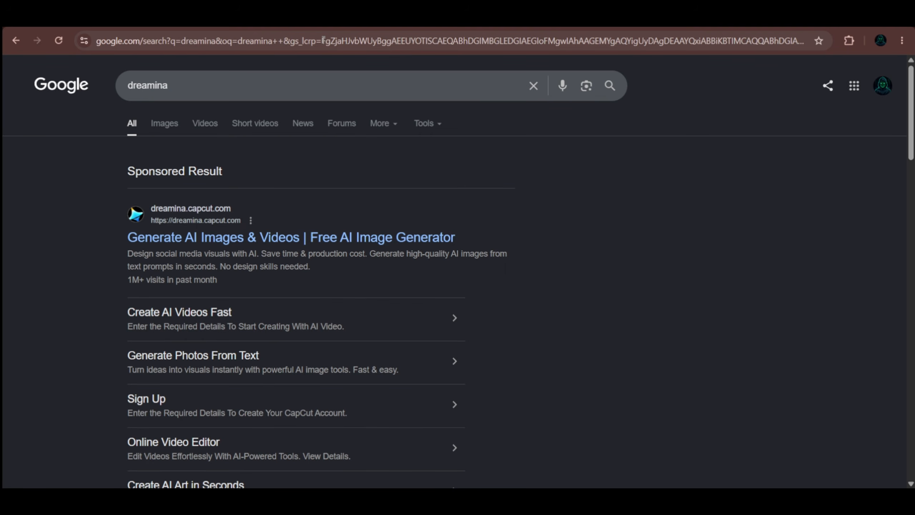
Open the Dreamina site from the Google search results and check its available video models.
left_click(281, 239)
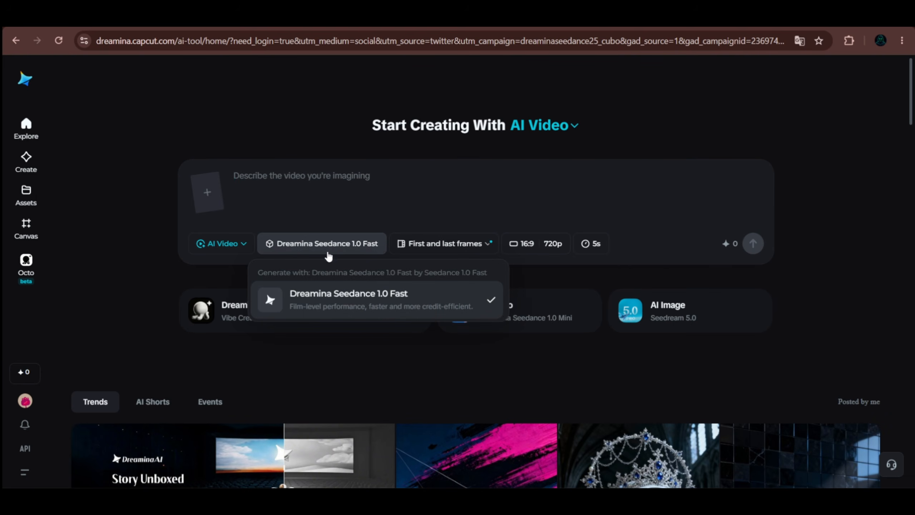
left_click(407, 196)
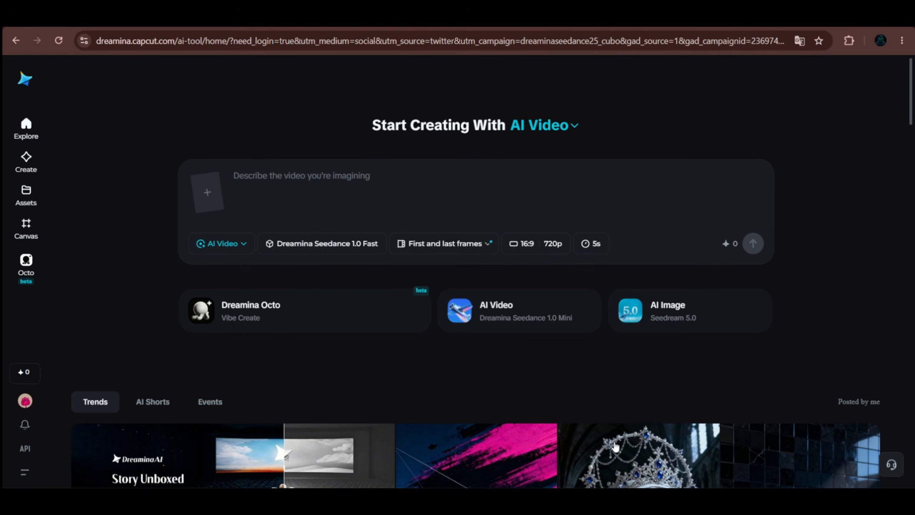
Generate a 5s, 16:9, 720p video from the prompt about a woman in her 40s cooking dinner in a small apartment kitchen.
mouse_move(588, 508)
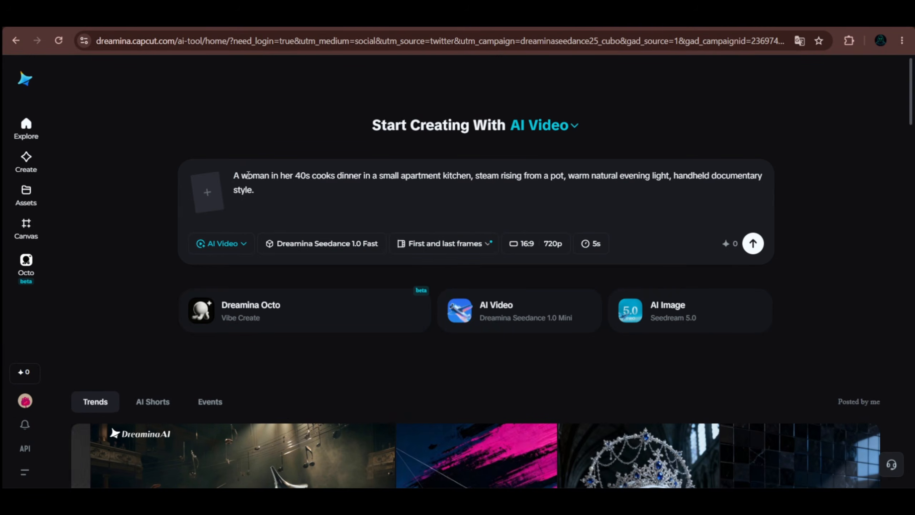
left_click(553, 245)
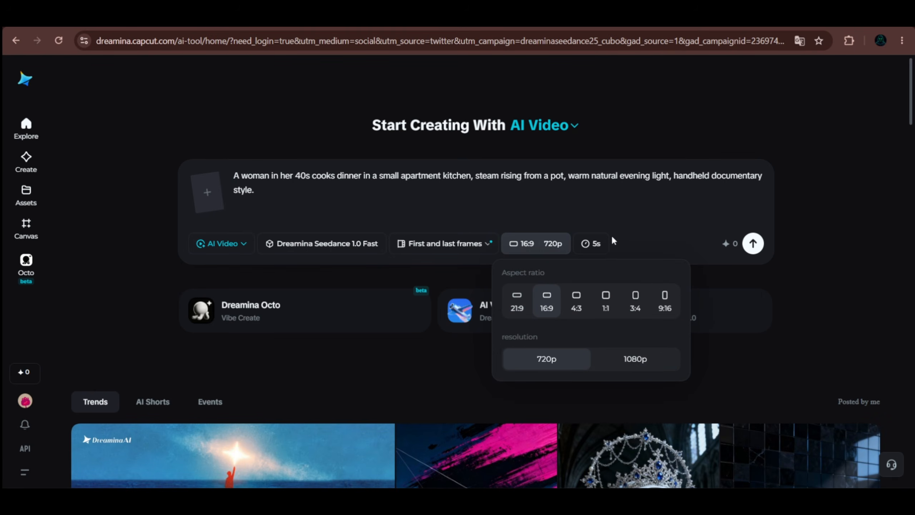
left_click(593, 244)
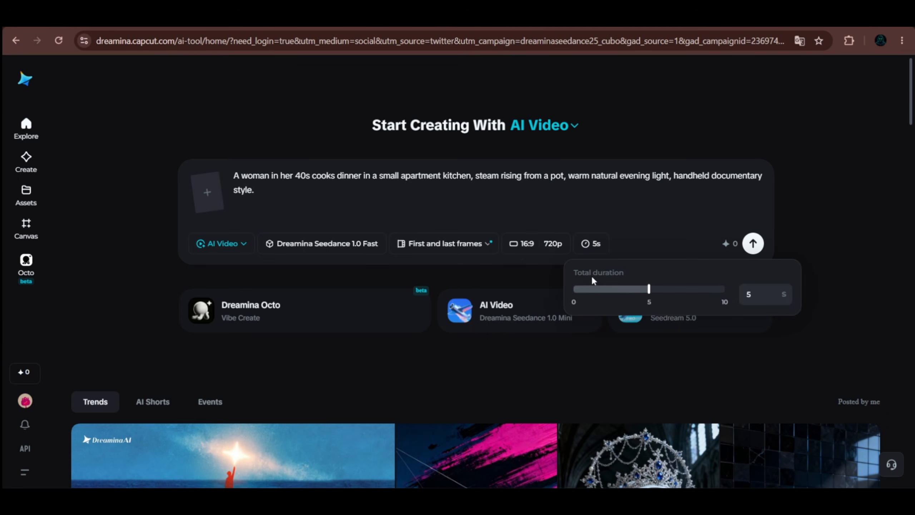
left_click(630, 195)
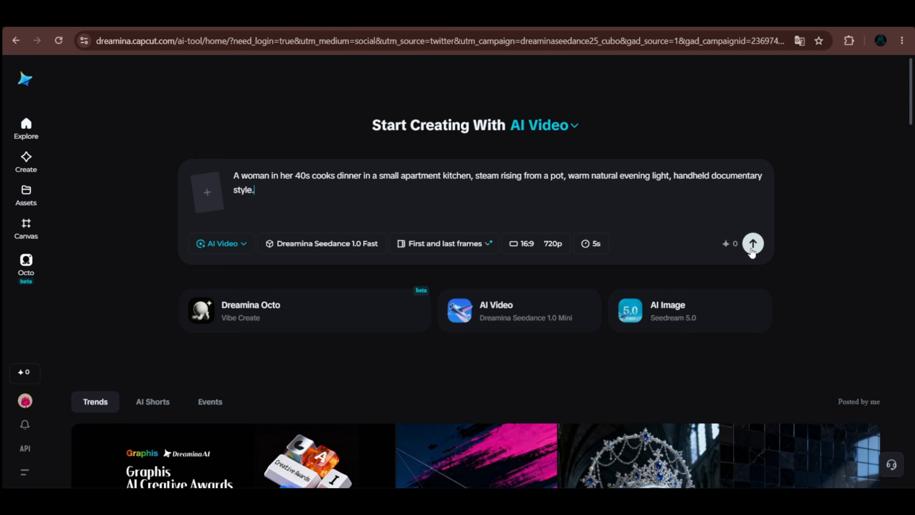
left_click(752, 249)
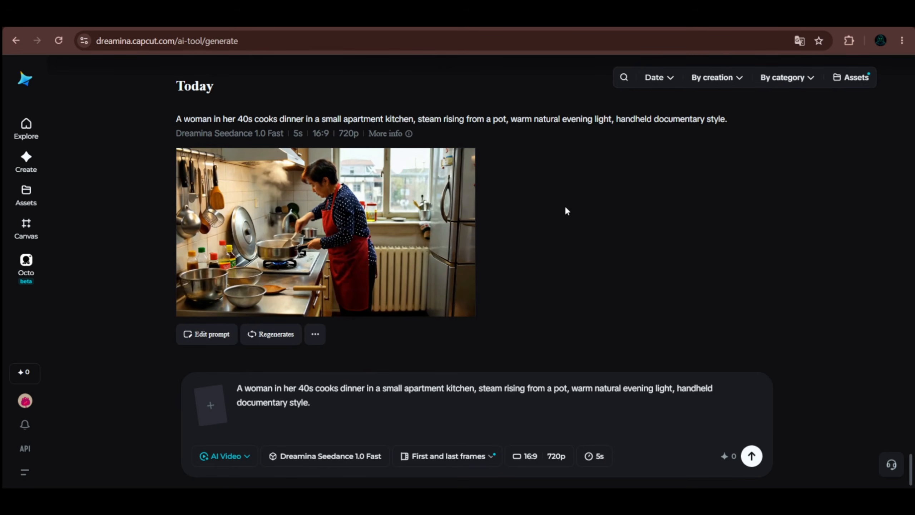
Preview the generated kitchen video and check the model choices for the next generation.
mouse_move(413, 303)
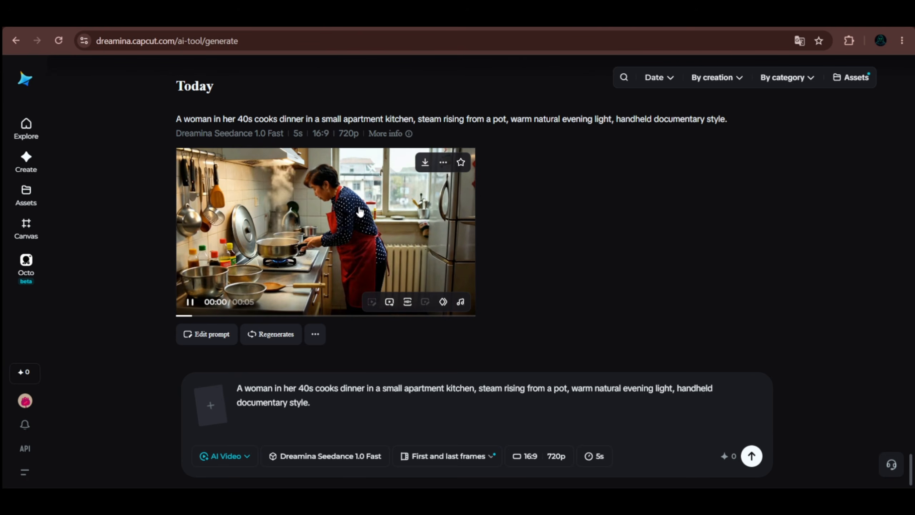
left_click(350, 463)
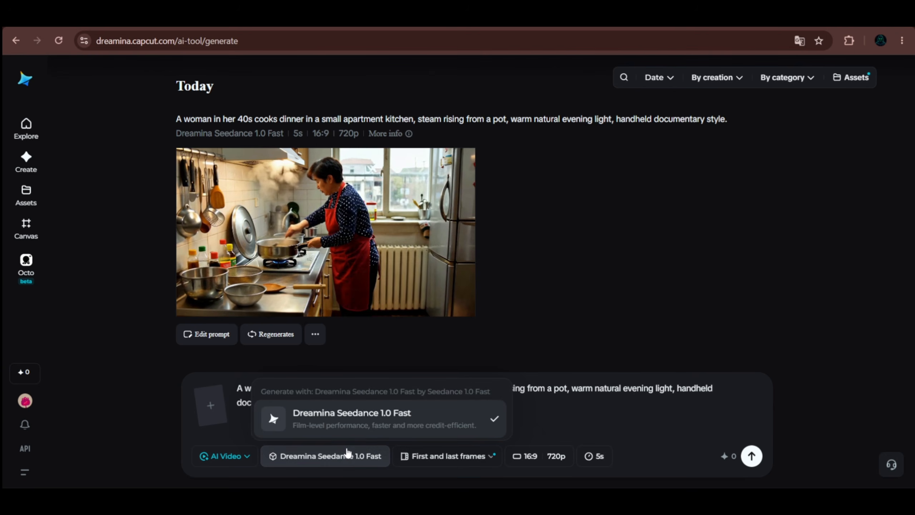
left_click(543, 429)
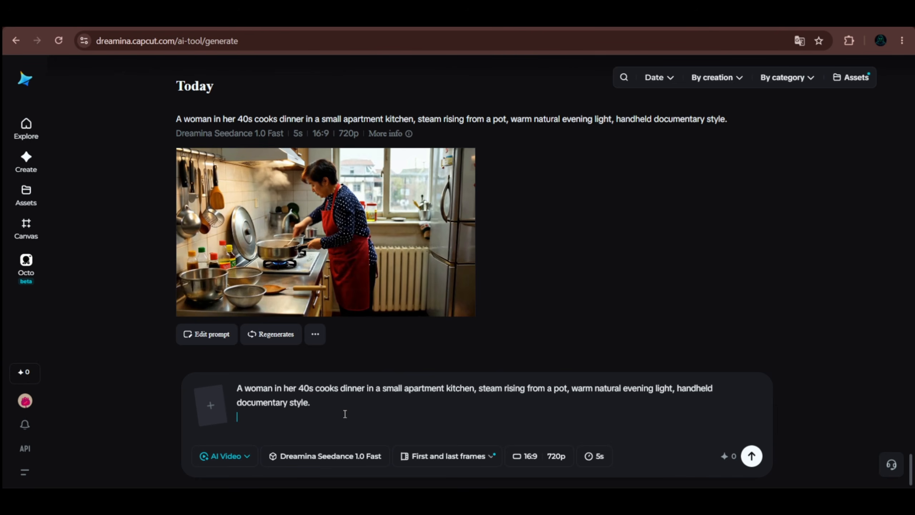
key("ctrl+a")
type("A farmer walks through a wheat field at sunrise, running his hand along the tops of the stalks, natural handheld tracking shot.")
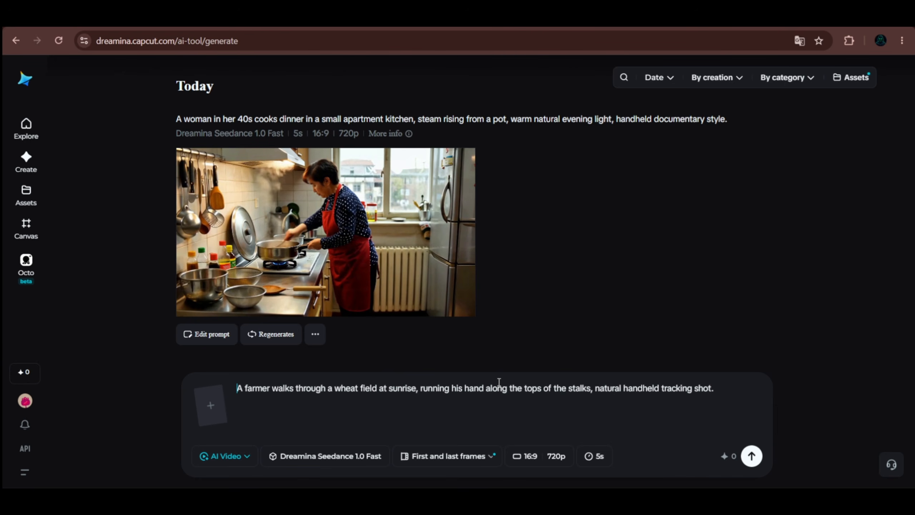
key("ctrl+a")
key("BackSpace")
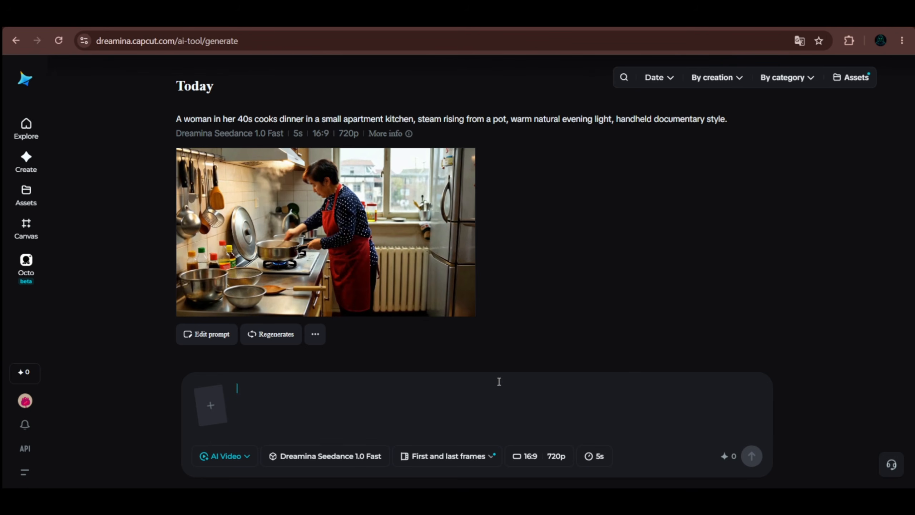
scroll(473, 287, "up", 1)
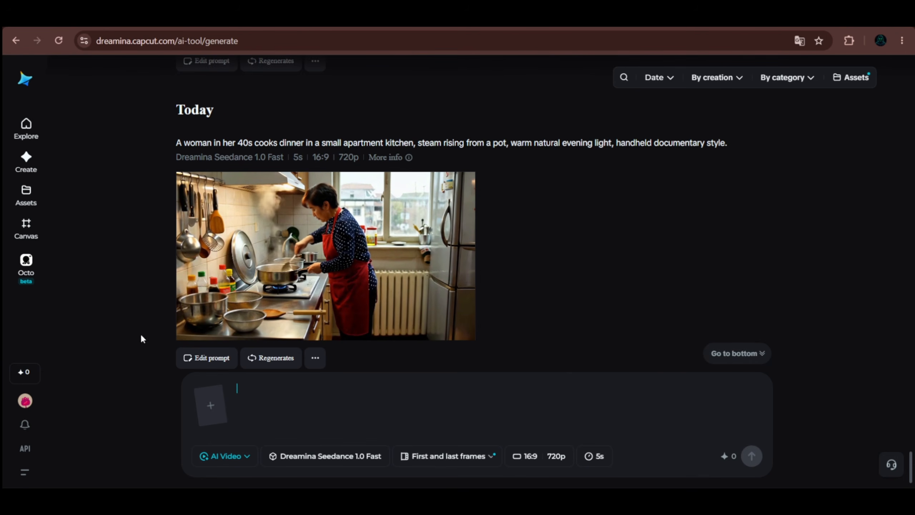